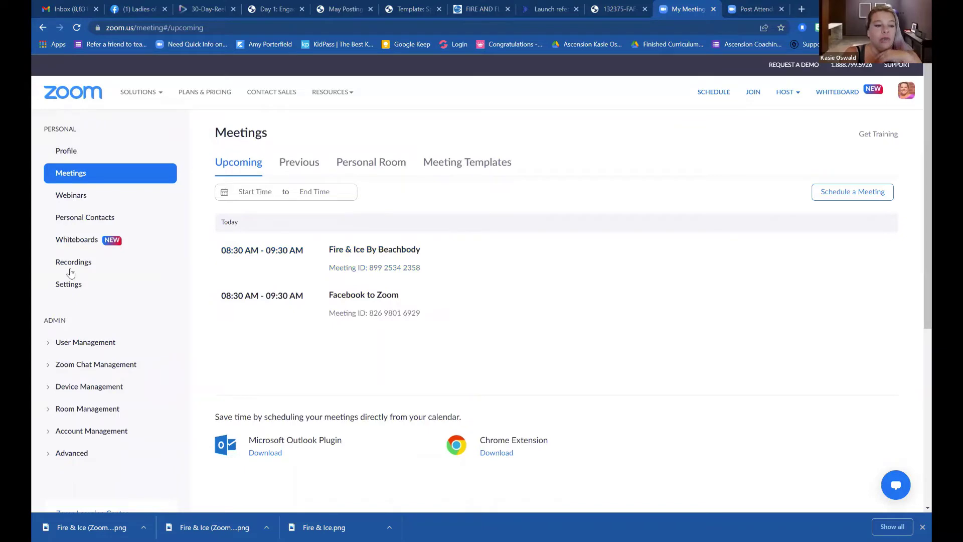
{"action": "left_click", "coordinate": [64, 284]}
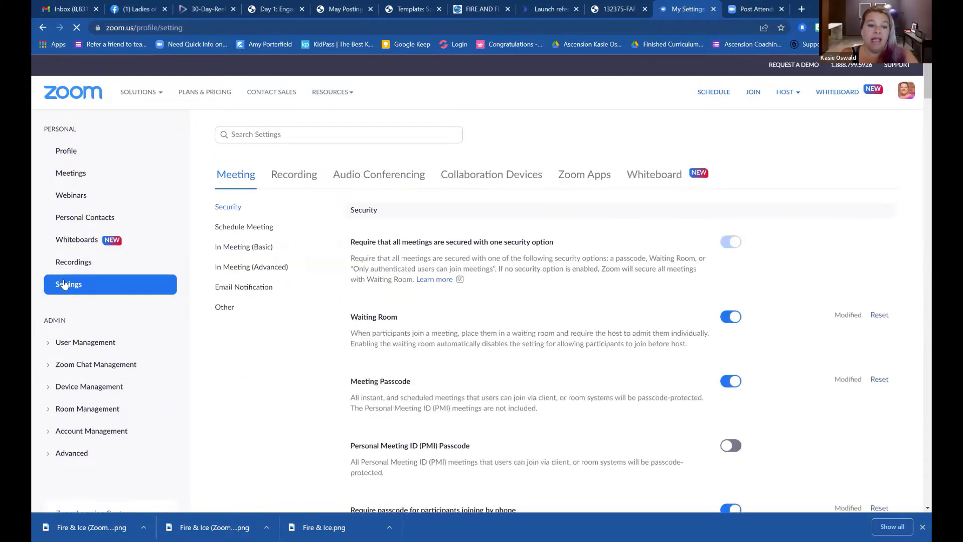
{"action": "left_click", "coordinate": [238, 288]}
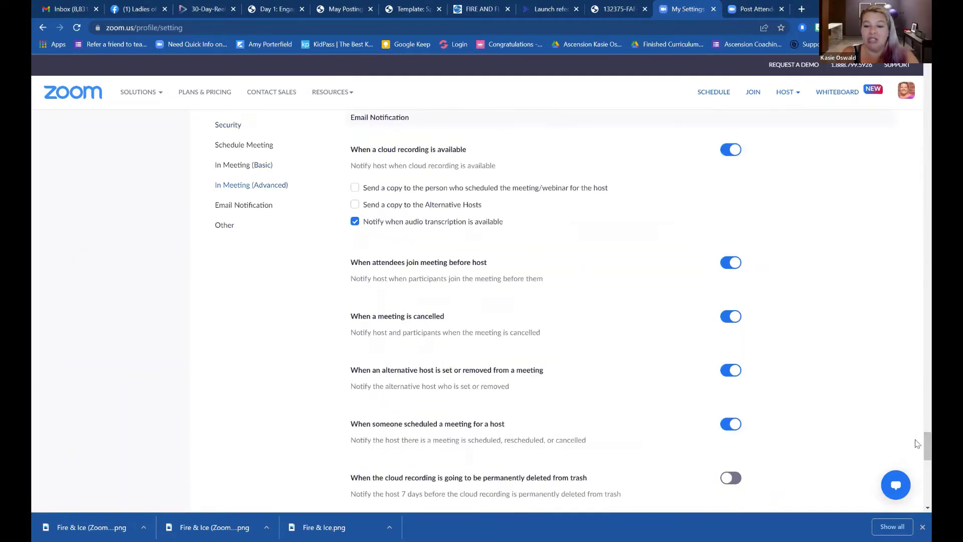
{"action": "scroll", "coordinate": [917, 437], "scroll_direction": "up", "scroll_amount": 10}
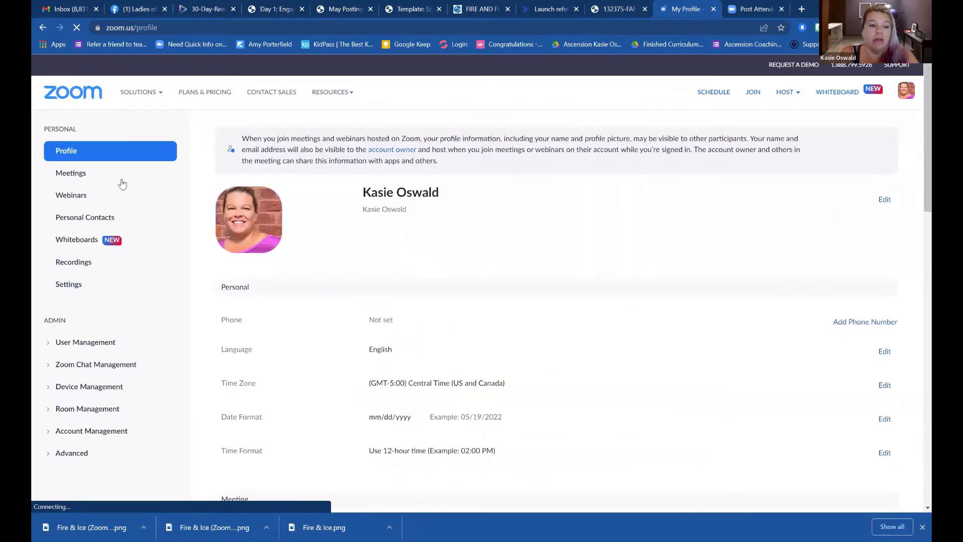
Go back to the Zoom meetings list, then switch to the Facebook 21 Day Fix group.
{"action": "left_click", "coordinate": [71, 178]}
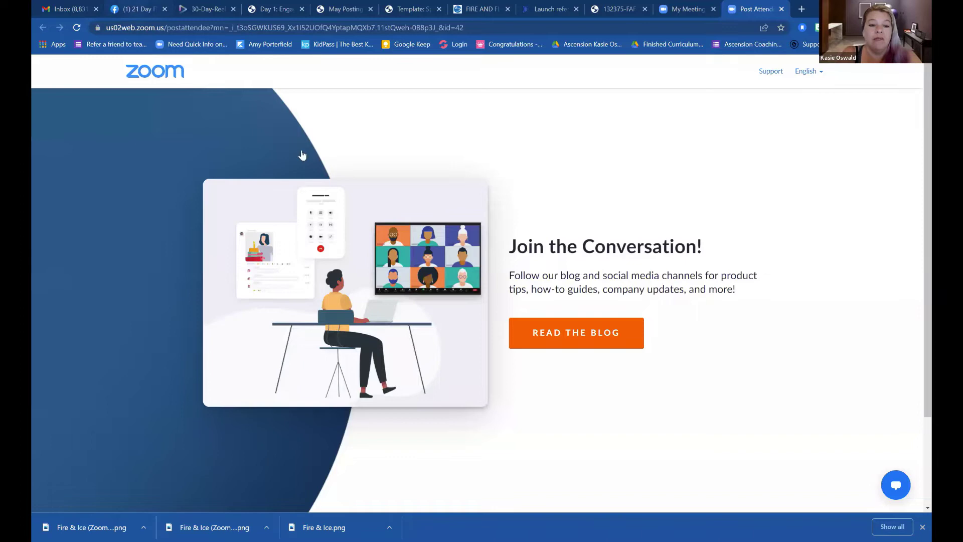
{"action": "left_click", "coordinate": [138, 11]}
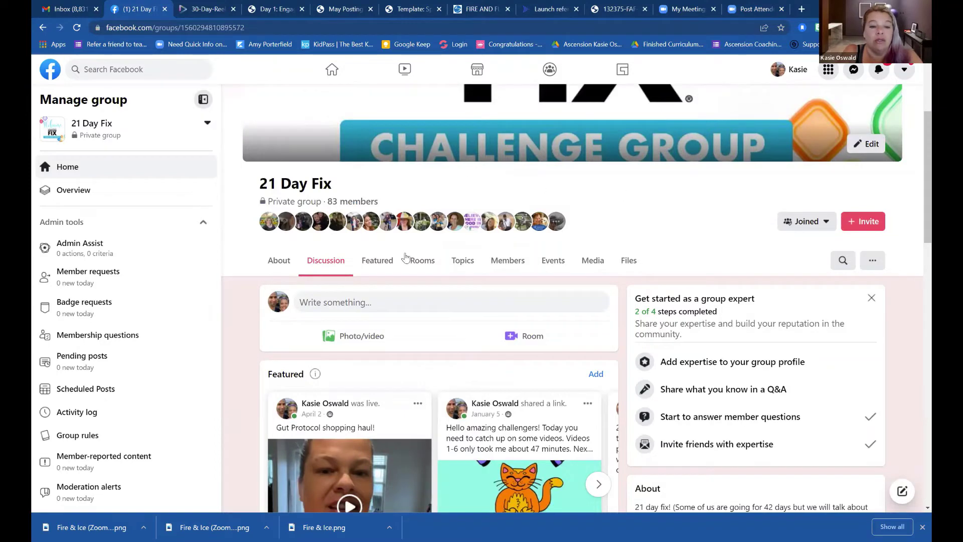
Start creating an online event from the 21 Day Fix group's post composer.
{"action": "left_click", "coordinate": [346, 304]}
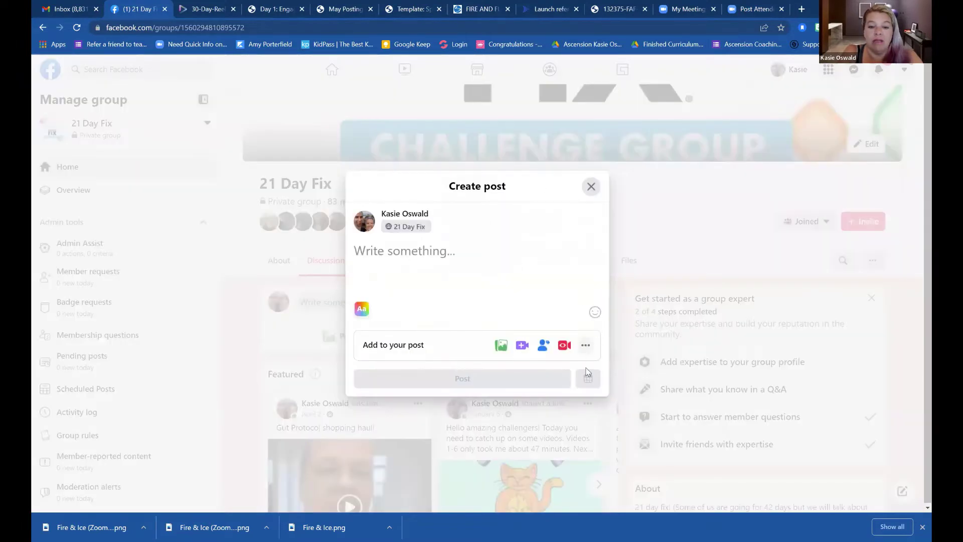
{"action": "left_click", "coordinate": [587, 346]}
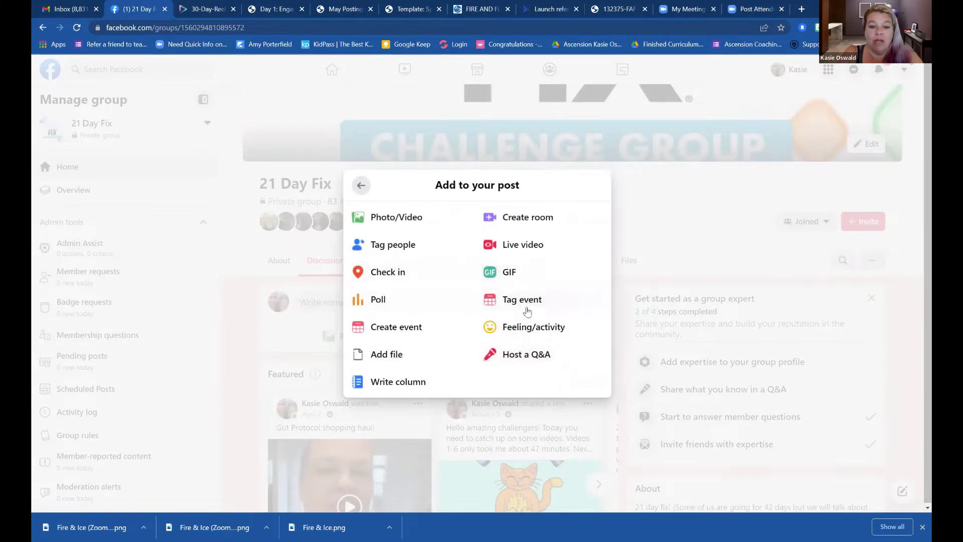
{"action": "left_click", "coordinate": [452, 327]}
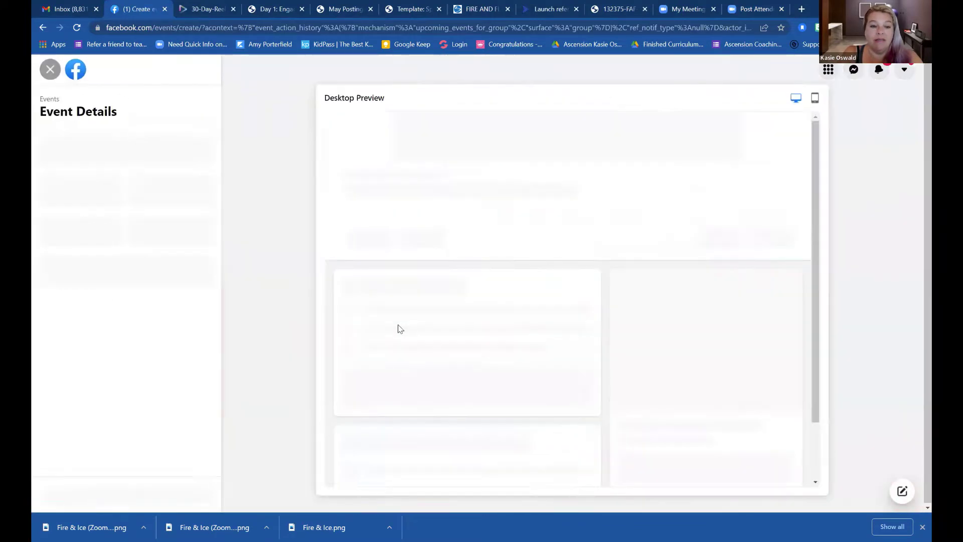
{"action": "left_click", "coordinate": [509, 289]}
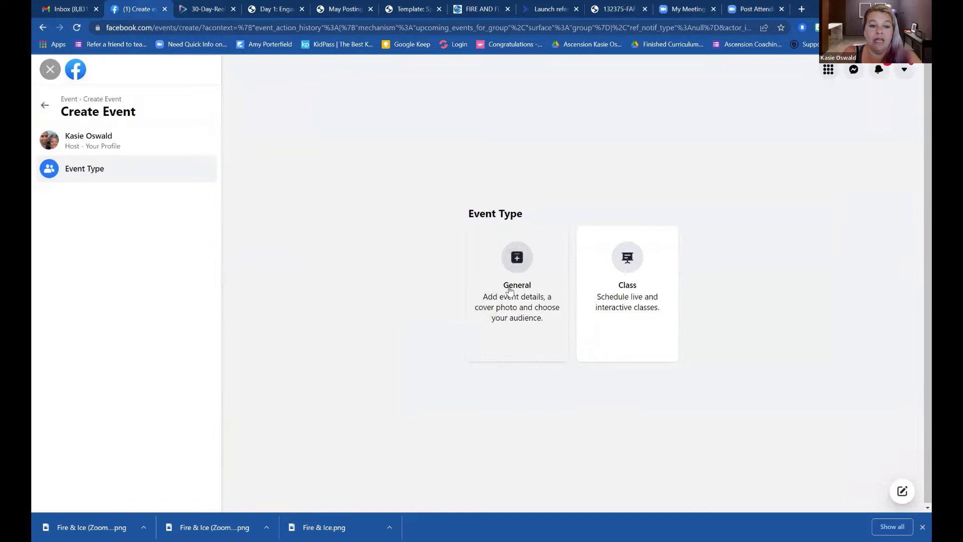
Make a general event named 'Fire & Flow Q & A' starting at 9:15 AM.
{"action": "left_click", "coordinate": [509, 290]}
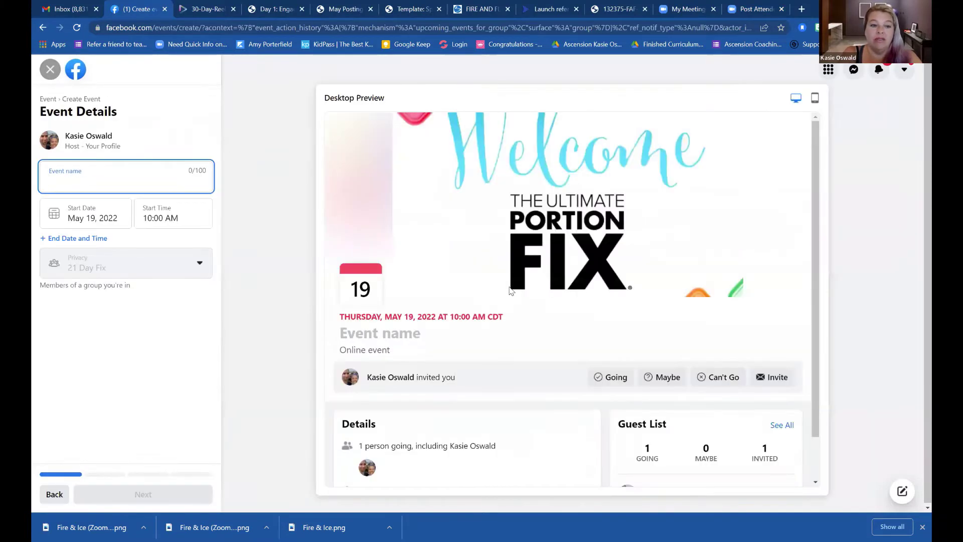
{"action": "left_click", "coordinate": [124, 185]}
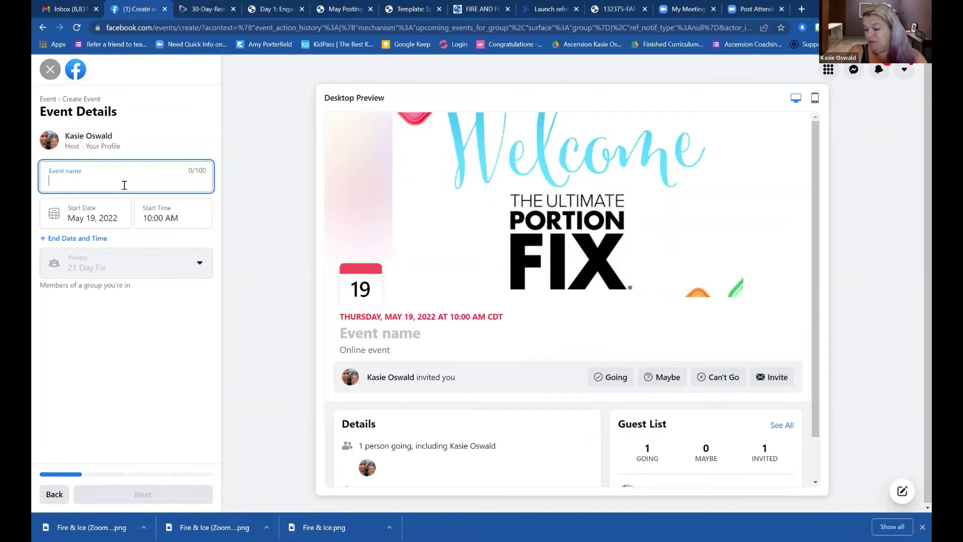
{"action": "type", "text": "Fir"}
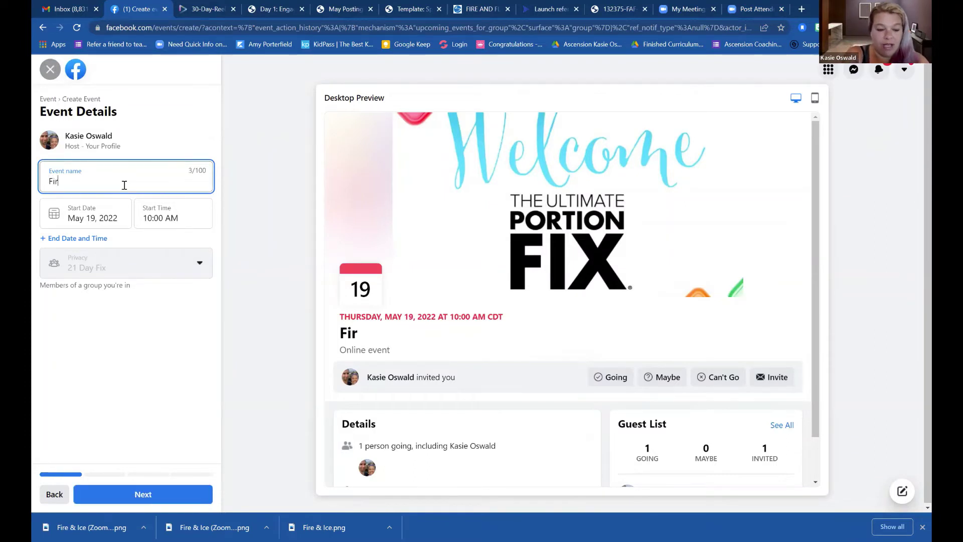
{"action": "type", "text": "e & Flow "}
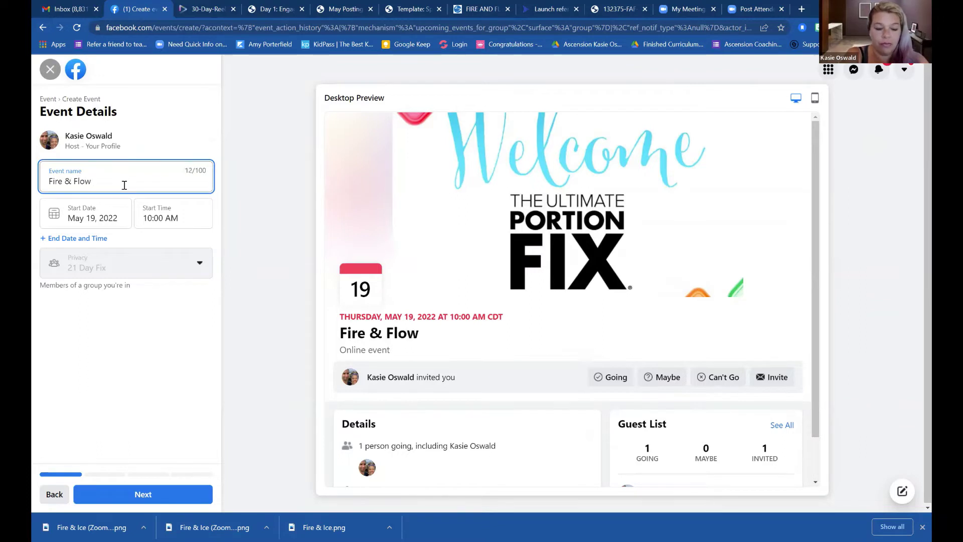
{"action": "type", "text": "Q & A"}
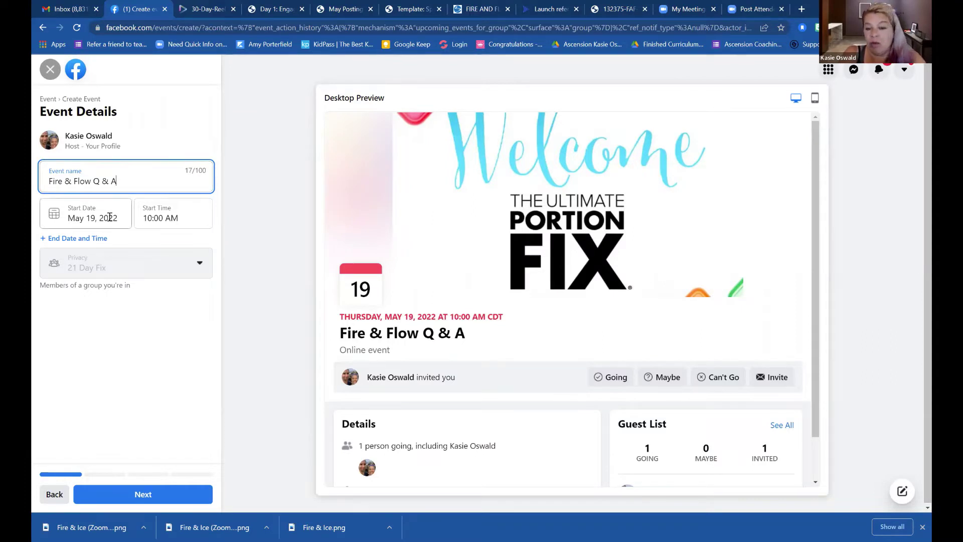
{"action": "left_click", "coordinate": [181, 219]}
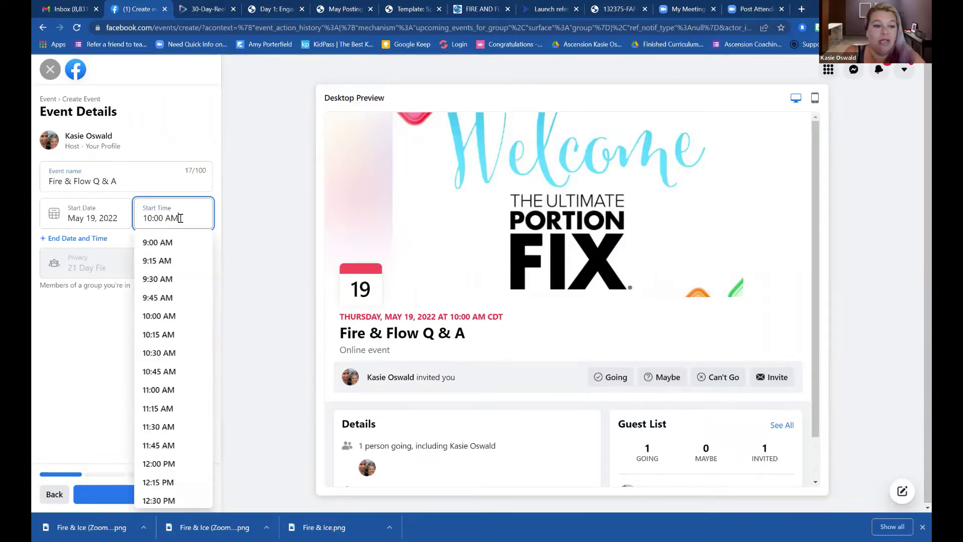
{"action": "left_click", "coordinate": [165, 262]}
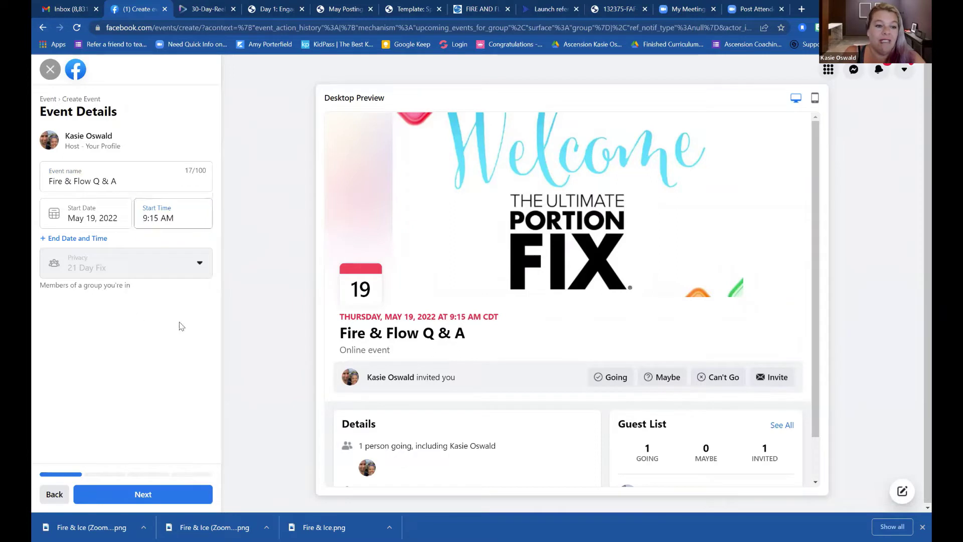
{"action": "left_click", "coordinate": [147, 492]}
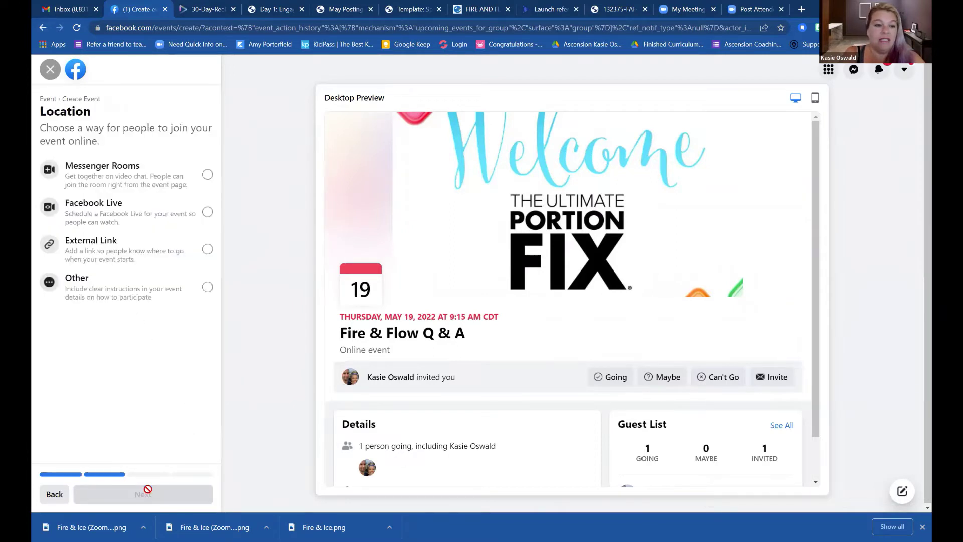
Host the event as a Facebook Live and move on to the description step.
{"action": "left_click", "coordinate": [119, 216]}
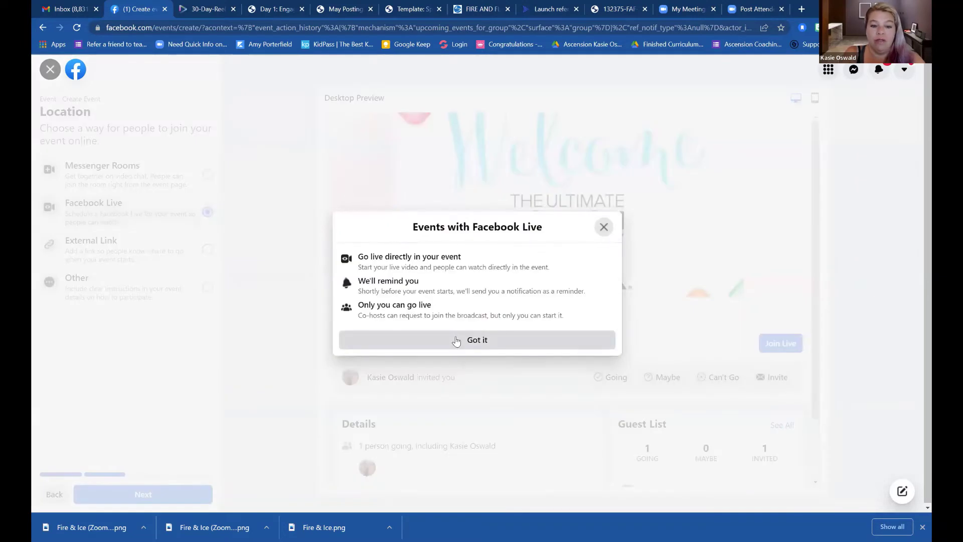
{"action": "left_click", "coordinate": [458, 340]}
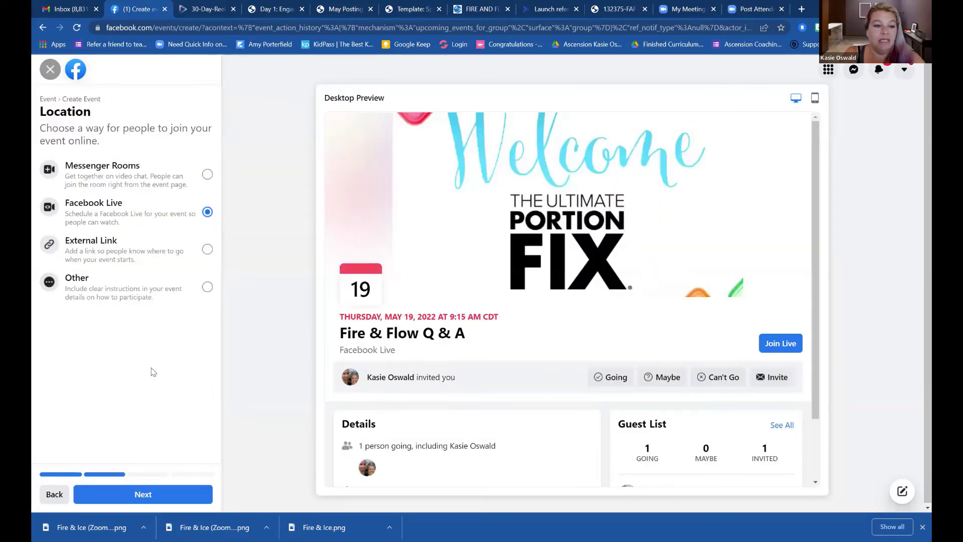
{"action": "left_click", "coordinate": [141, 493]}
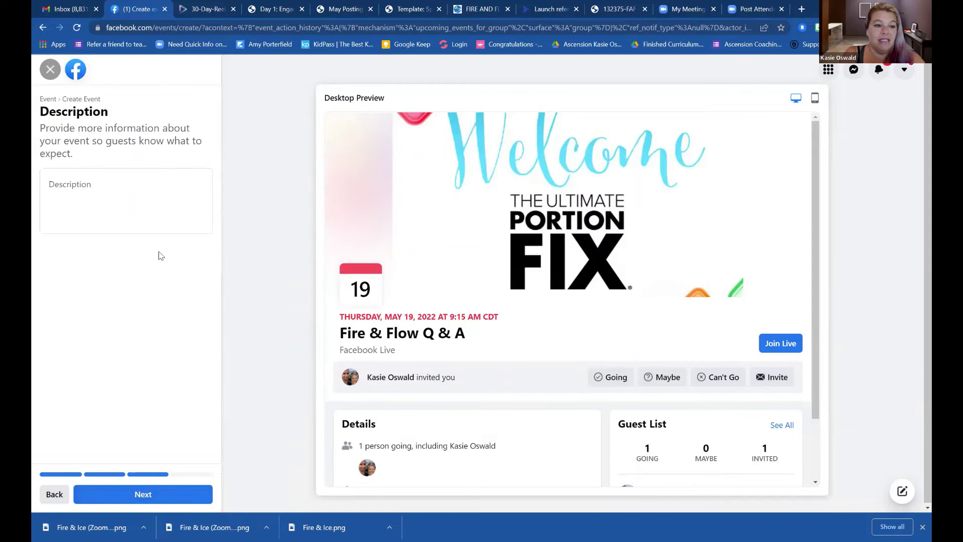
Write the description 'Today we will chat about Fire & Flow! The new 4 week Beachbody Program!'.
{"action": "left_click", "coordinate": [130, 193]}
{"action": "type", "text": "Today we w"}
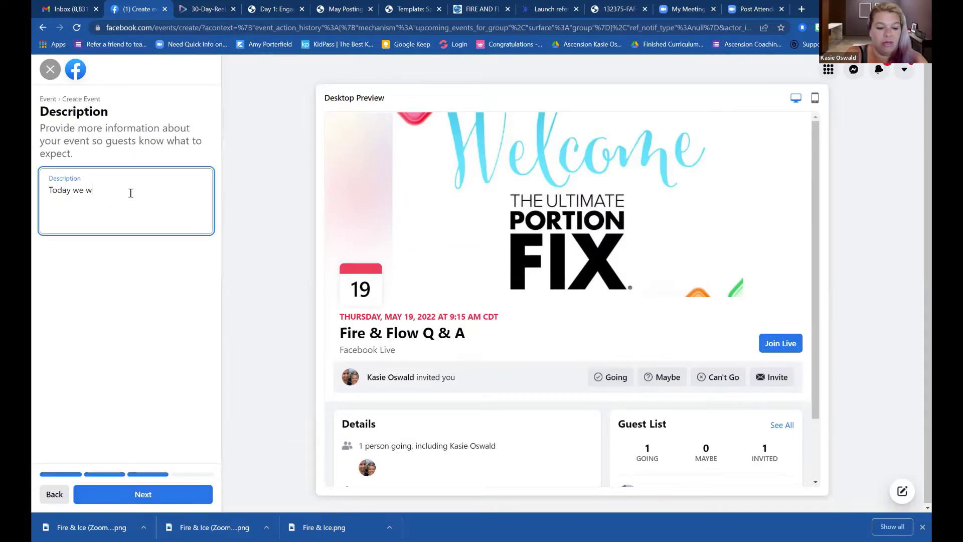
{"action": "type", "text": "ill chat about Fire * Flow!"}
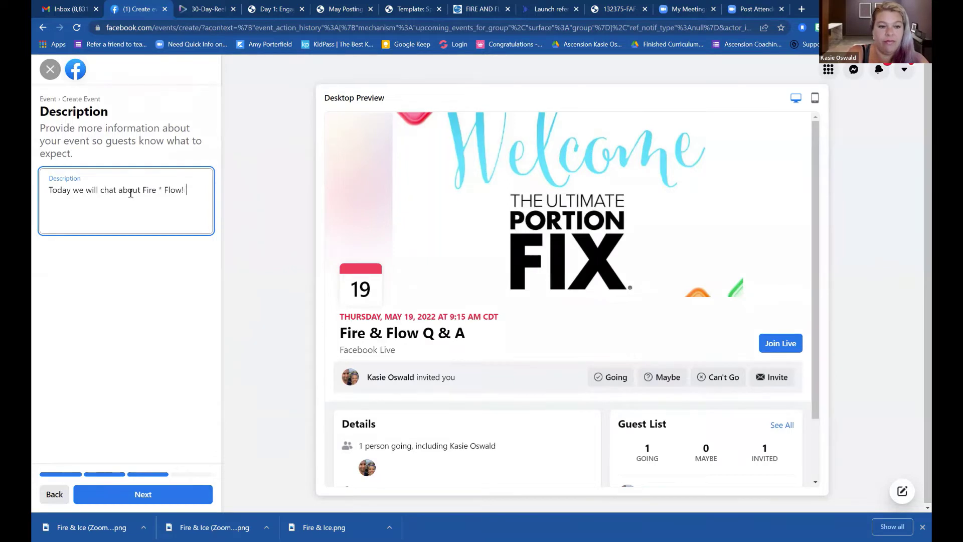
{"action": "key", "text": "BackSpace"}
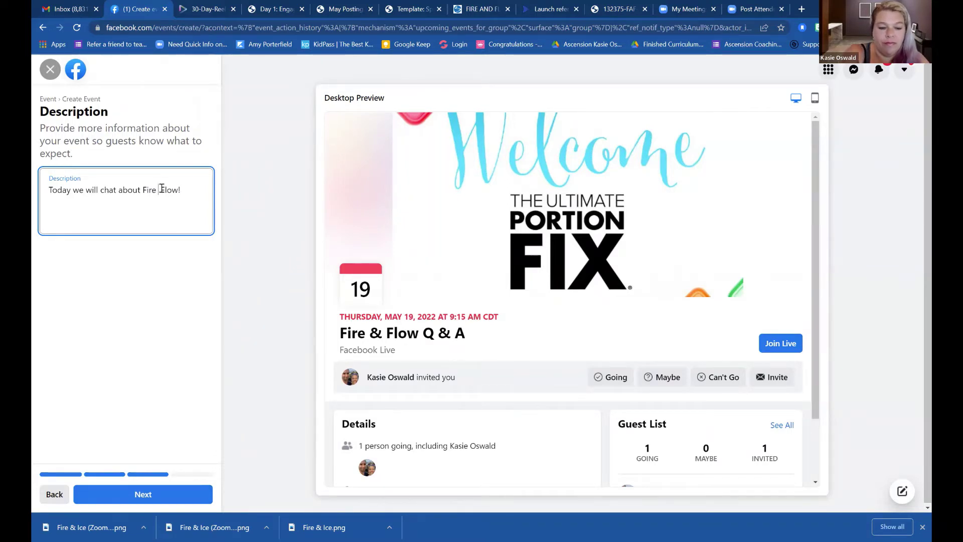
{"action": "type", "text": "&"}
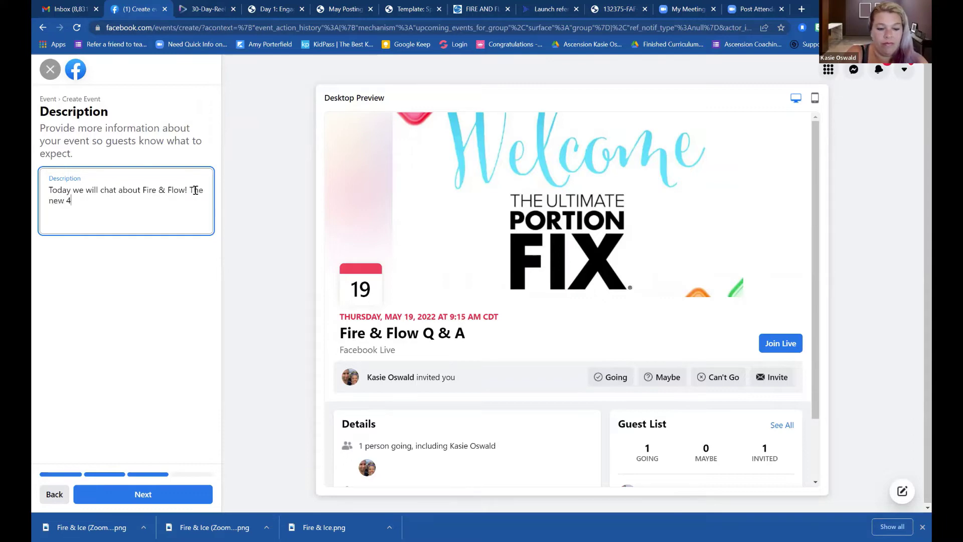
{"action": "type", "text": "The new 4 week Beachbos"}
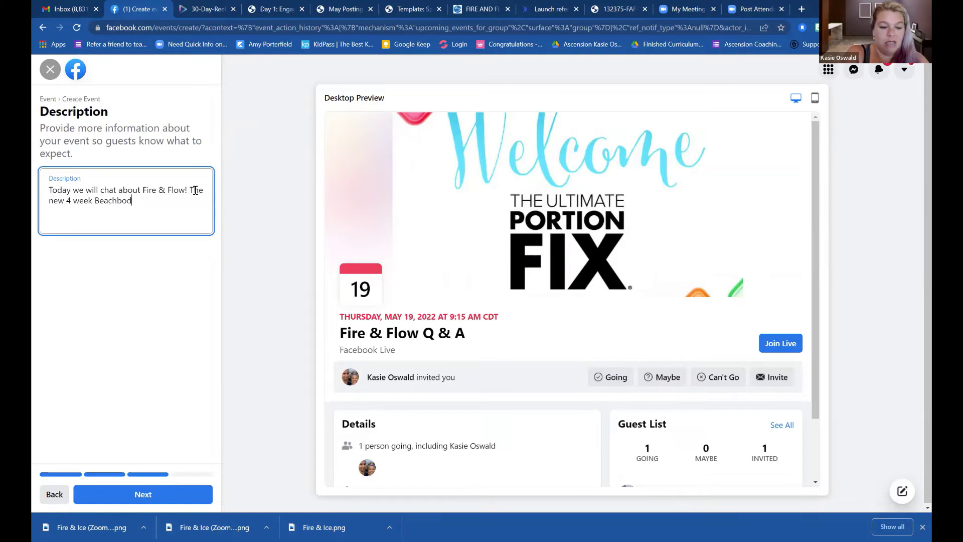
{"action": "type", "text": "Program!"}
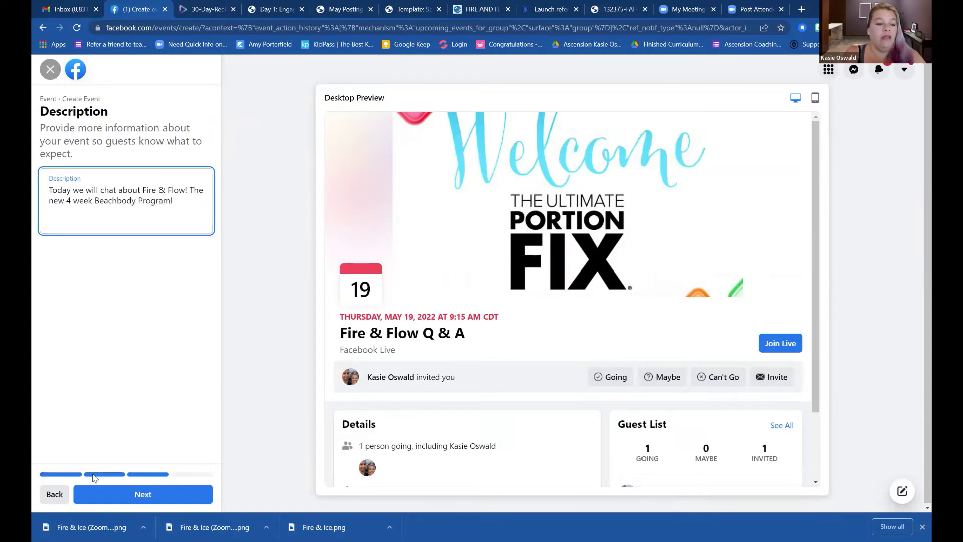
Use Fire & Ice.png from Downloads as cover photo, invite all 21 Day Fix members, create the event.
{"action": "left_click", "coordinate": [113, 496]}
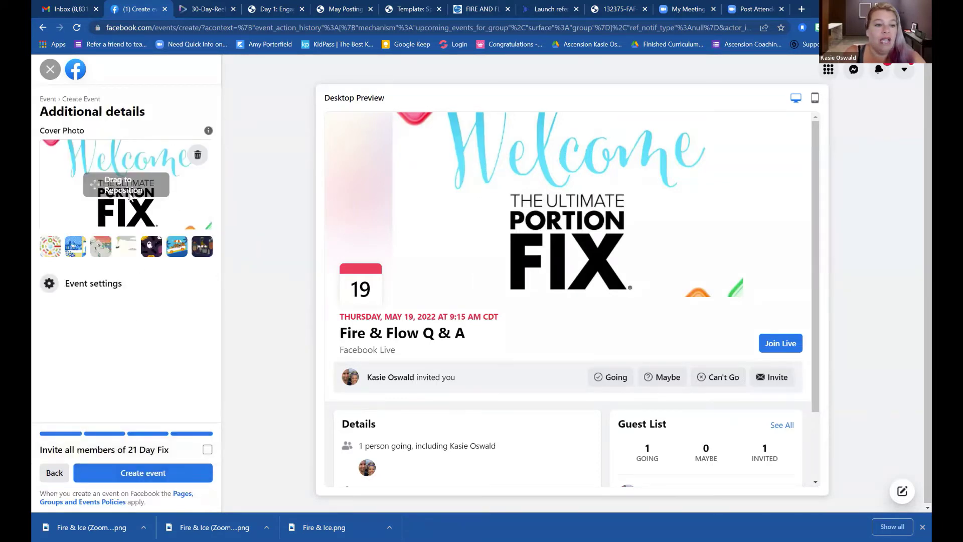
{"action": "left_click", "coordinate": [198, 154]}
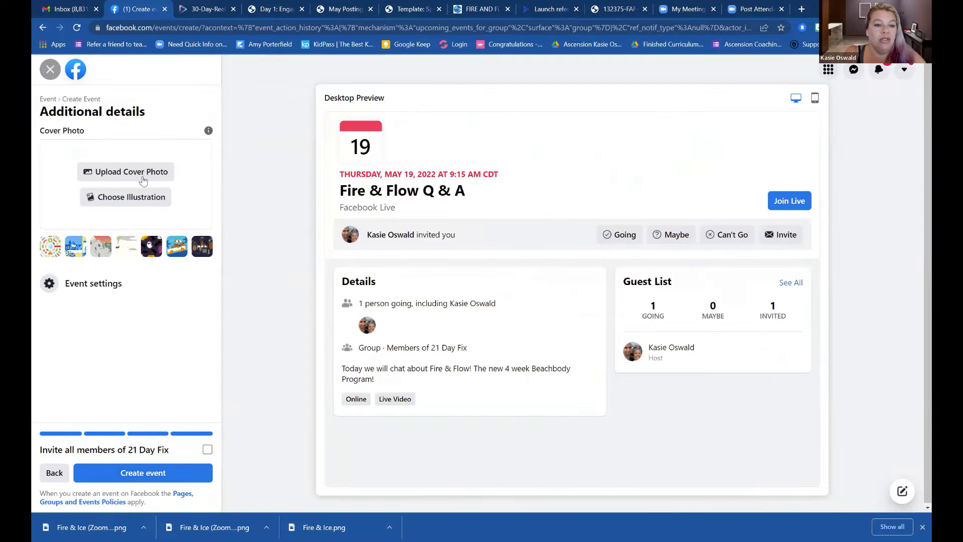
{"action": "left_click", "coordinate": [139, 172]}
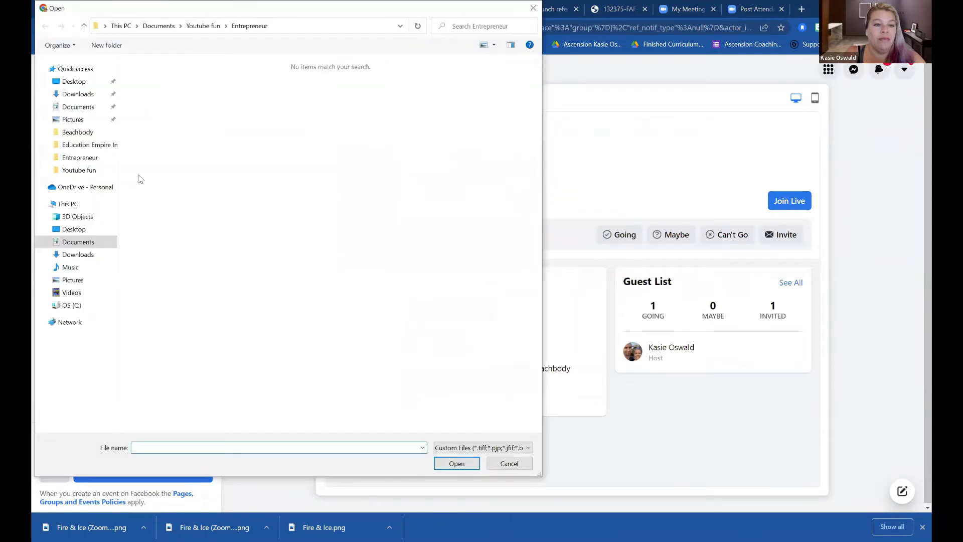
{"action": "left_click", "coordinate": [77, 94]}
{"action": "left_click", "coordinate": [224, 106]}
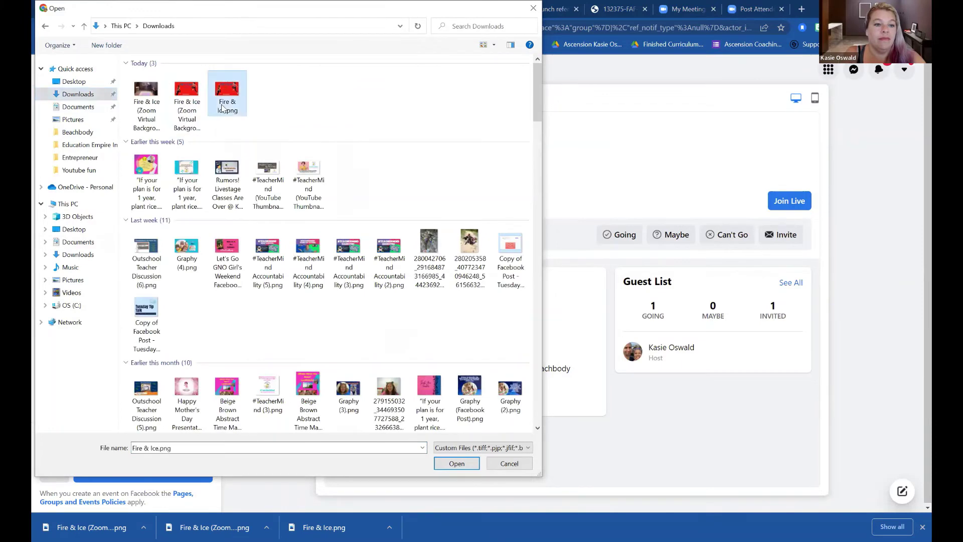
{"action": "double_click", "coordinate": [223, 106]}
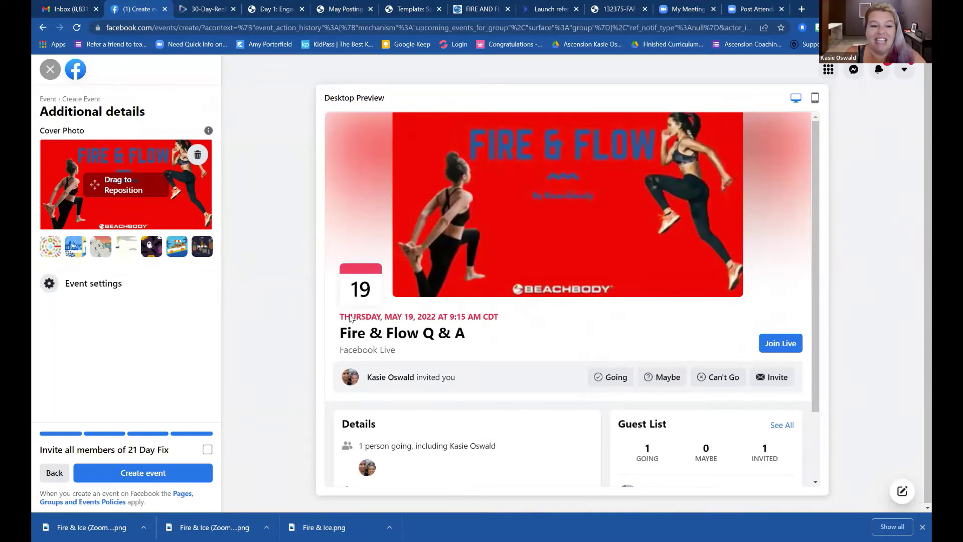
{"action": "left_click", "coordinate": [206, 450]}
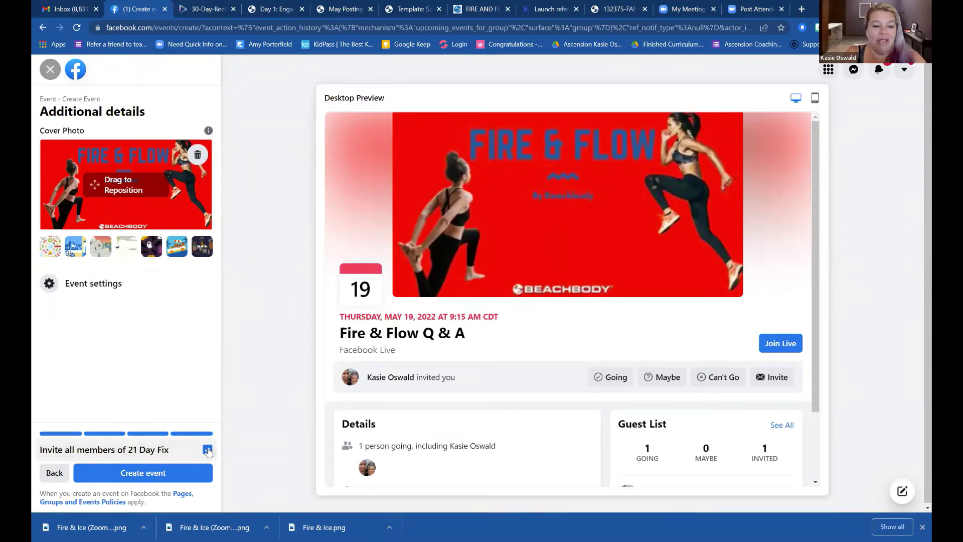
{"action": "left_click", "coordinate": [142, 476]}
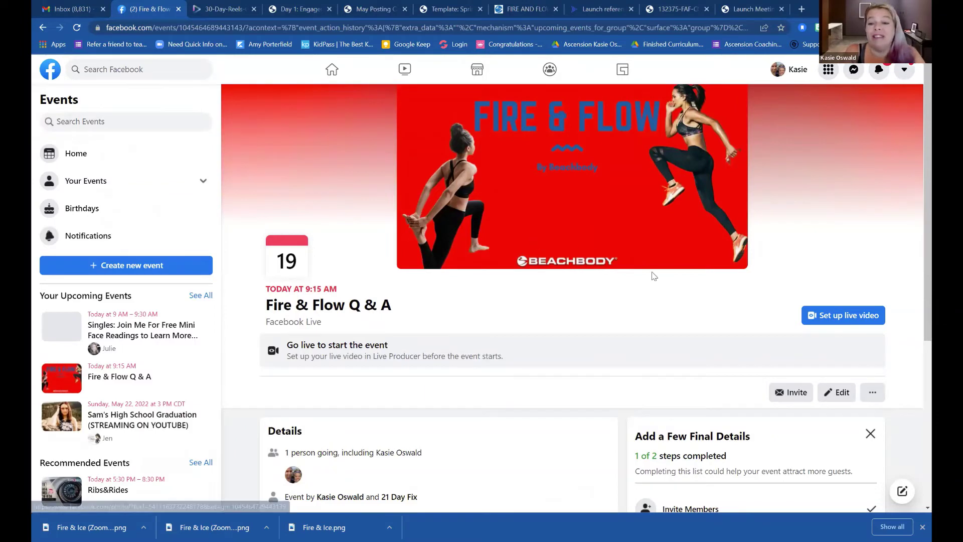
Set up the live video with streaming software as the source and copy its stream key.
{"action": "left_click", "coordinate": [828, 321]}
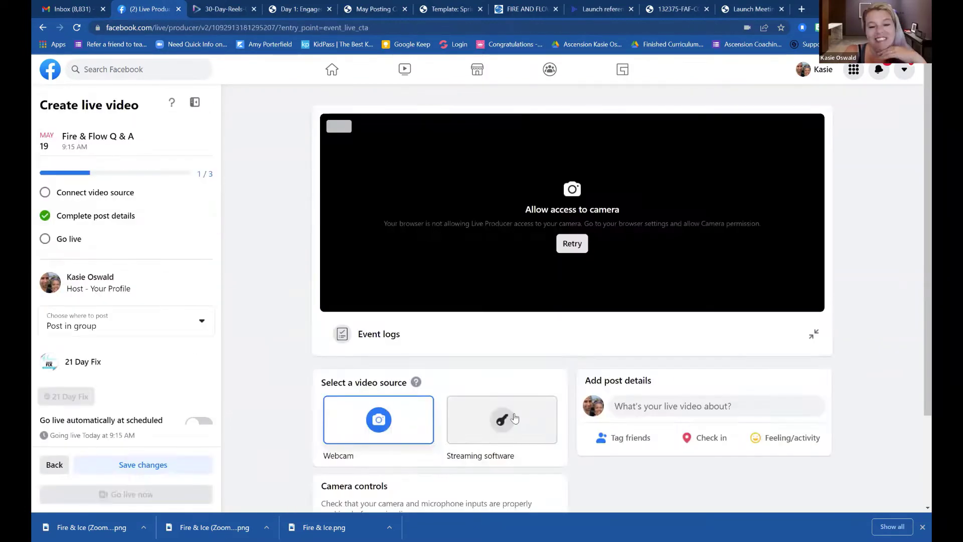
{"action": "left_click", "coordinate": [505, 423]}
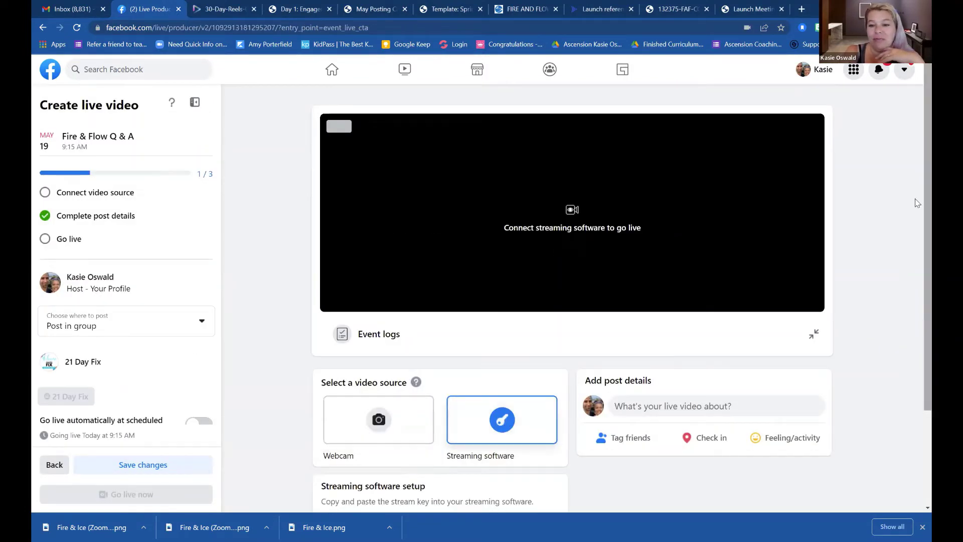
{"action": "scroll", "coordinate": [917, 316], "scroll_direction": "down", "scroll_amount": 3}
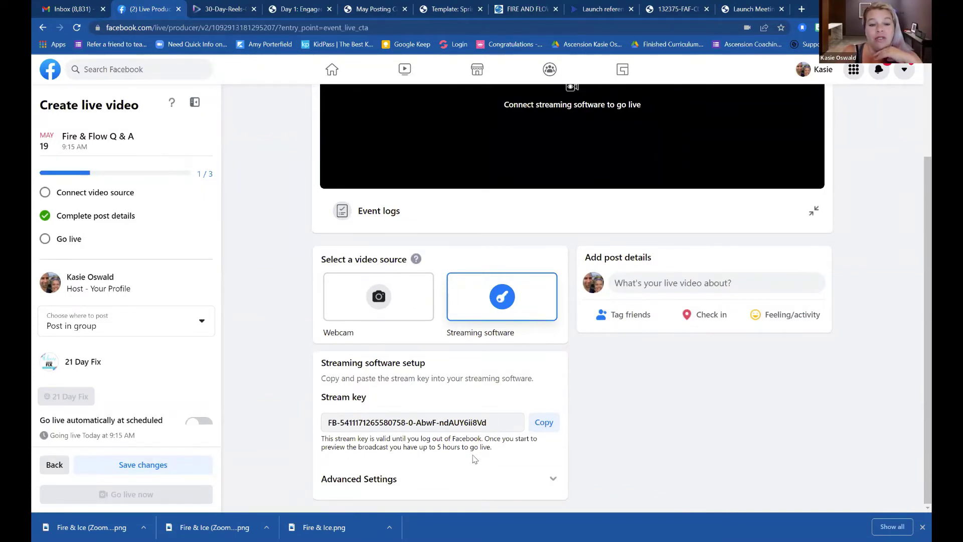
{"action": "left_click", "coordinate": [544, 423]}
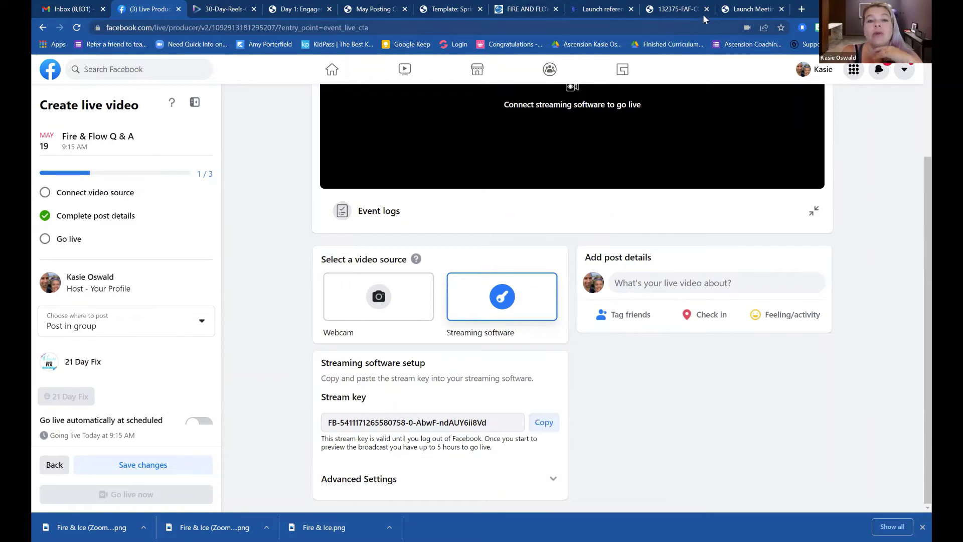
{"action": "left_click", "coordinate": [743, 11]}
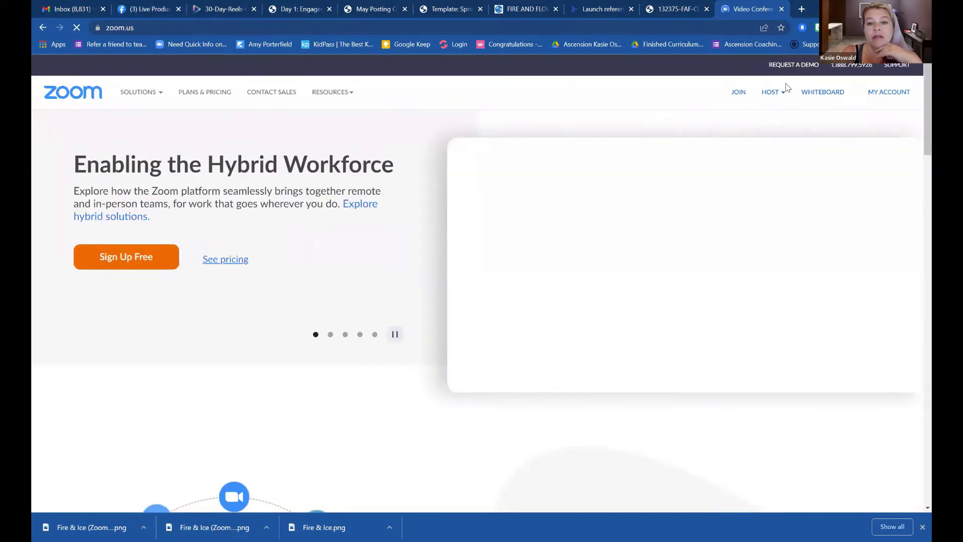
Open the Fire & Ice By Beachbody meeting from Zoom's Meetings list and scroll to Live Streaming.
{"action": "left_click", "coordinate": [888, 93]}
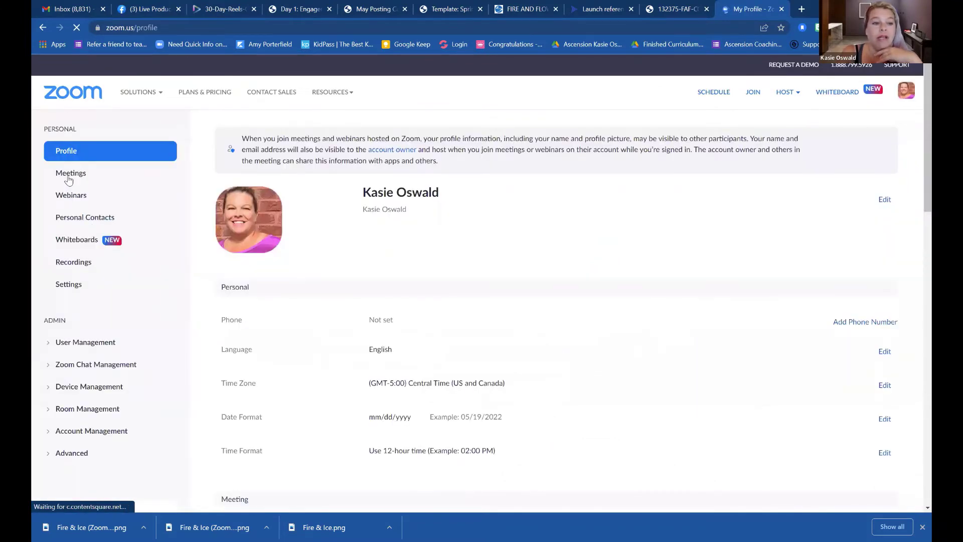
{"action": "left_click", "coordinate": [70, 173]}
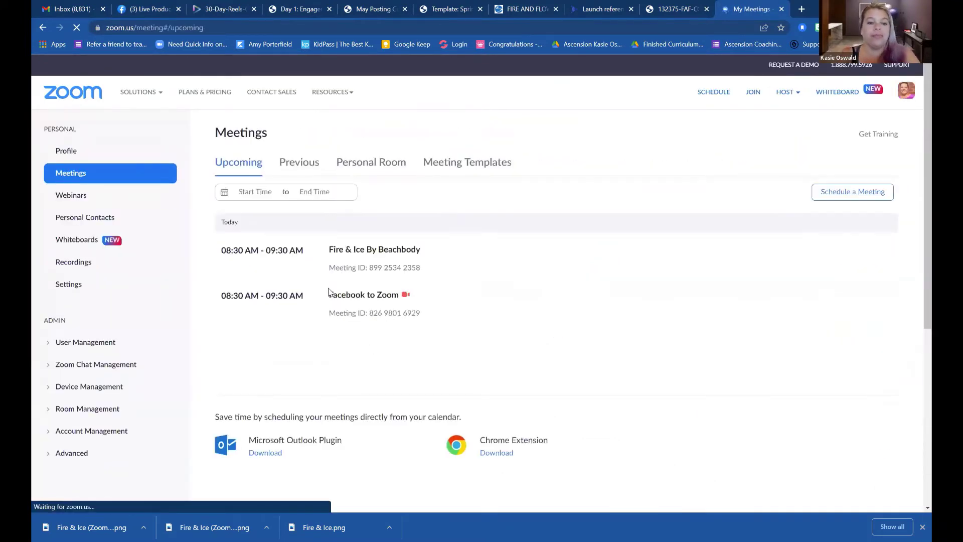
{"action": "left_click", "coordinate": [367, 250]}
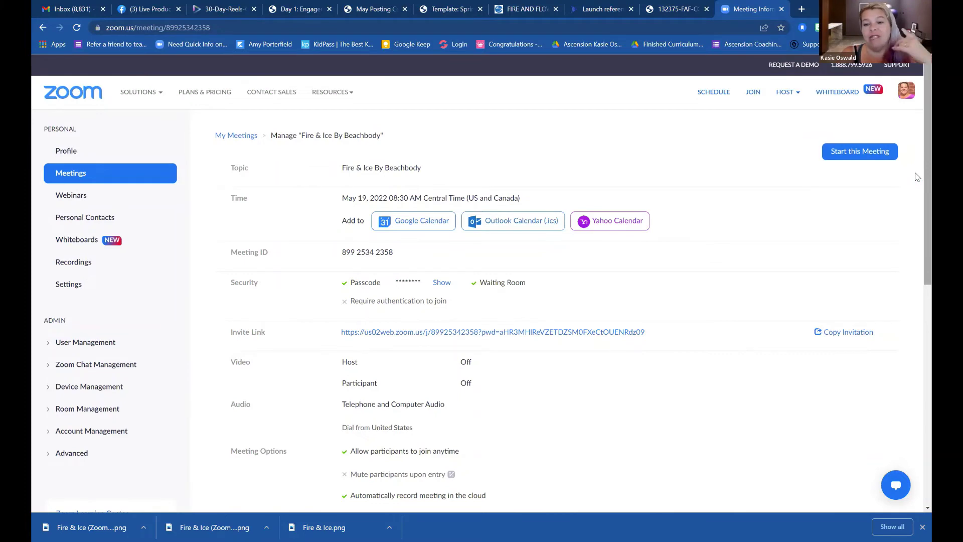
{"action": "left_click_drag", "start_coordinate": [927, 177], "coordinate": [918, 318]}
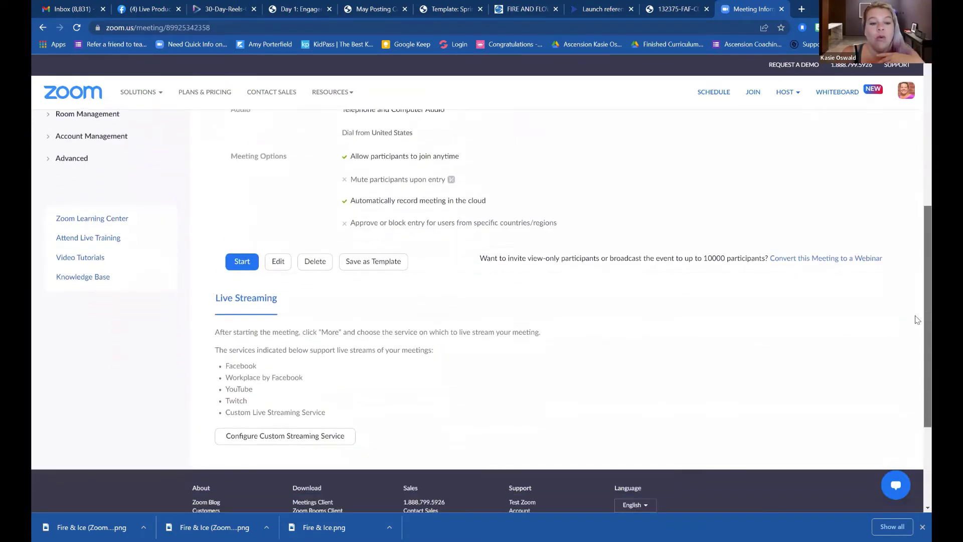
Paste the Facebook stream key into Zoom's custom streaming service Stream key field.
{"action": "left_click", "coordinate": [271, 437]}
{"action": "left_click", "coordinate": [336, 257]}
{"action": "right_click", "coordinate": [336, 259]}
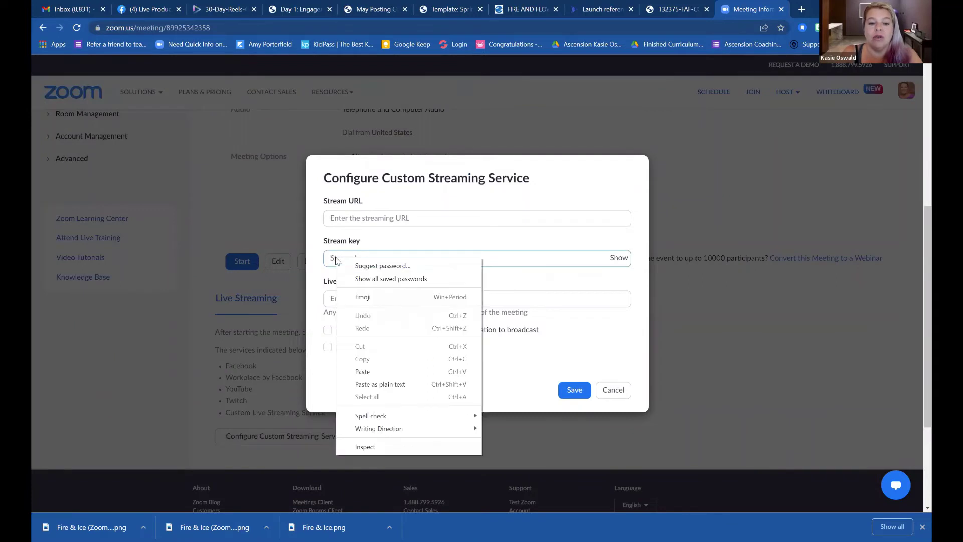
{"action": "left_click", "coordinate": [363, 371]}
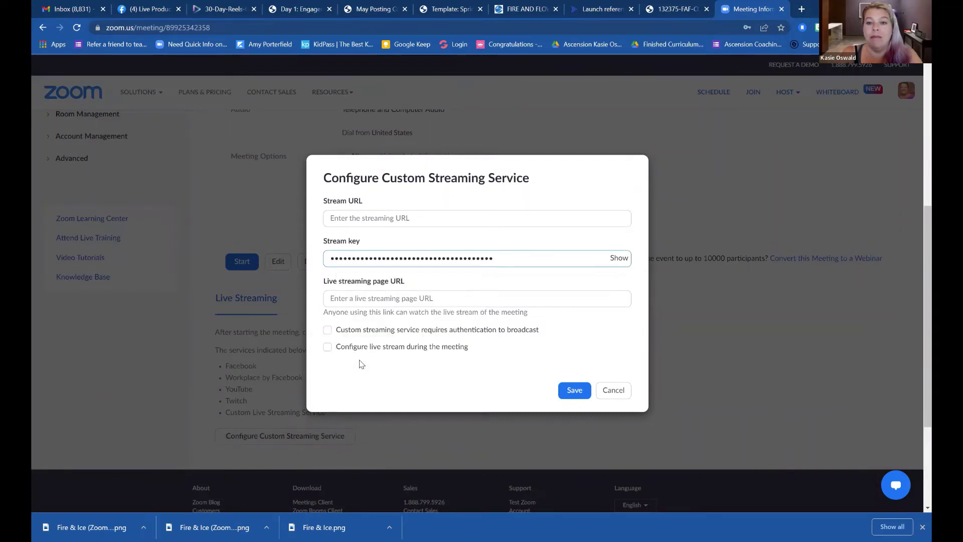
{"action": "left_click", "coordinate": [141, 13]}
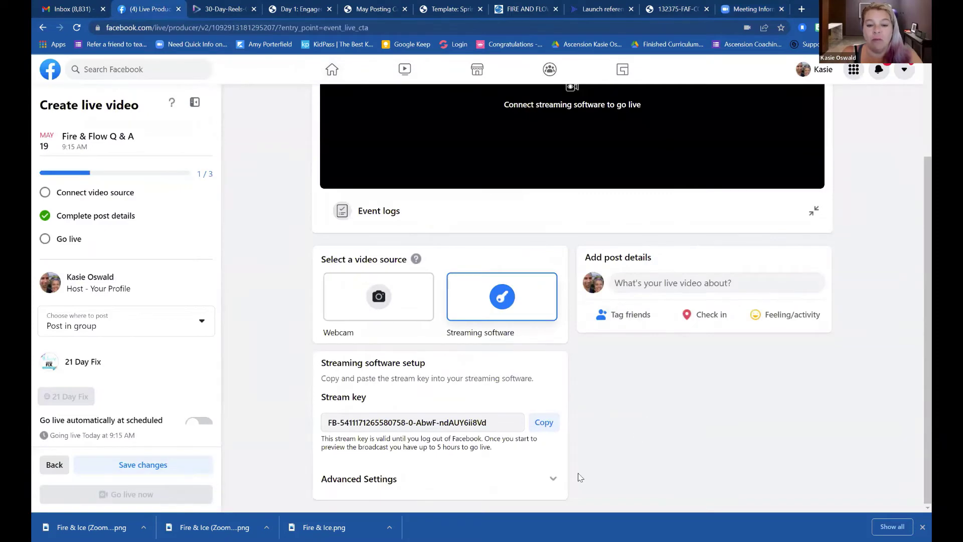
Copy the server URL from Facebook's advanced streaming settings.
{"action": "left_click", "coordinate": [553, 481]}
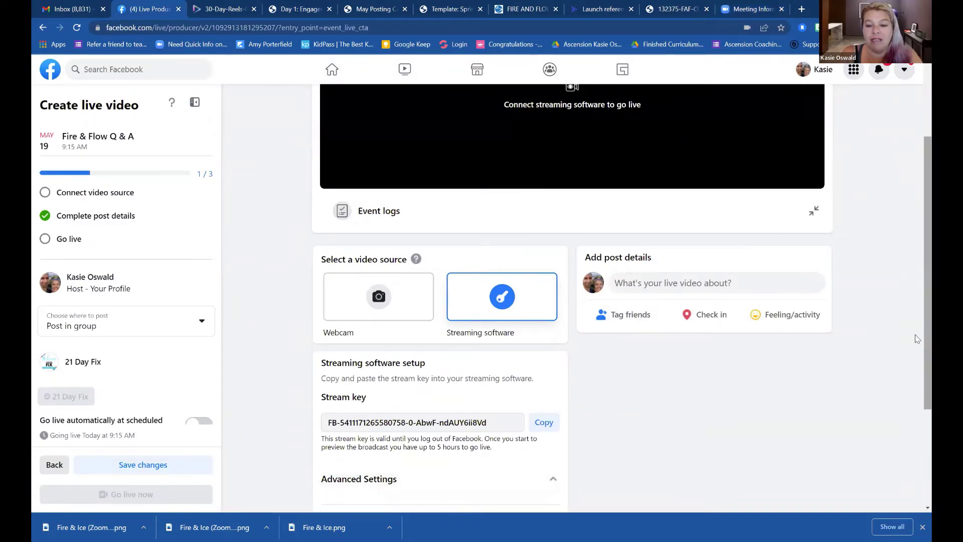
{"action": "scroll", "coordinate": [917, 451], "scroll_direction": "down", "scroll_amount": 3}
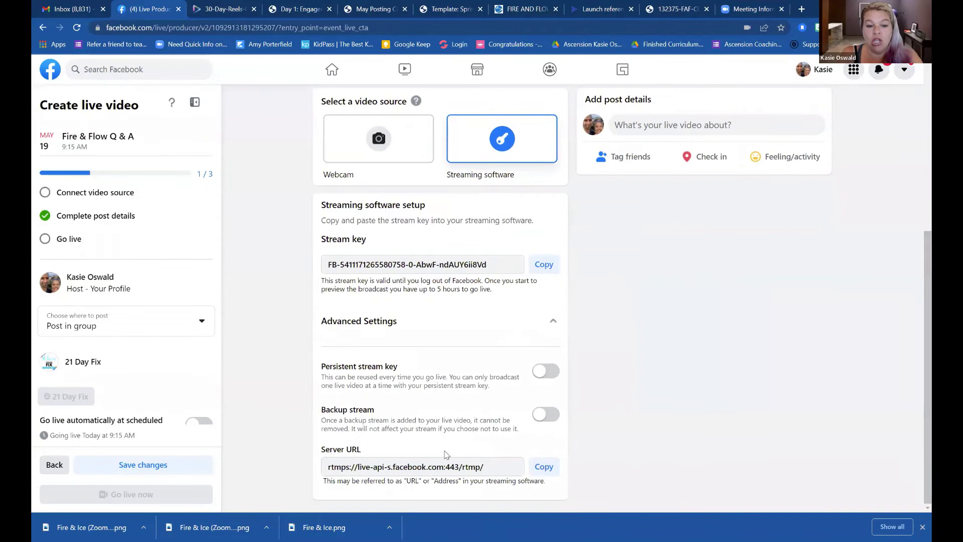
{"action": "left_click", "coordinate": [545, 469]}
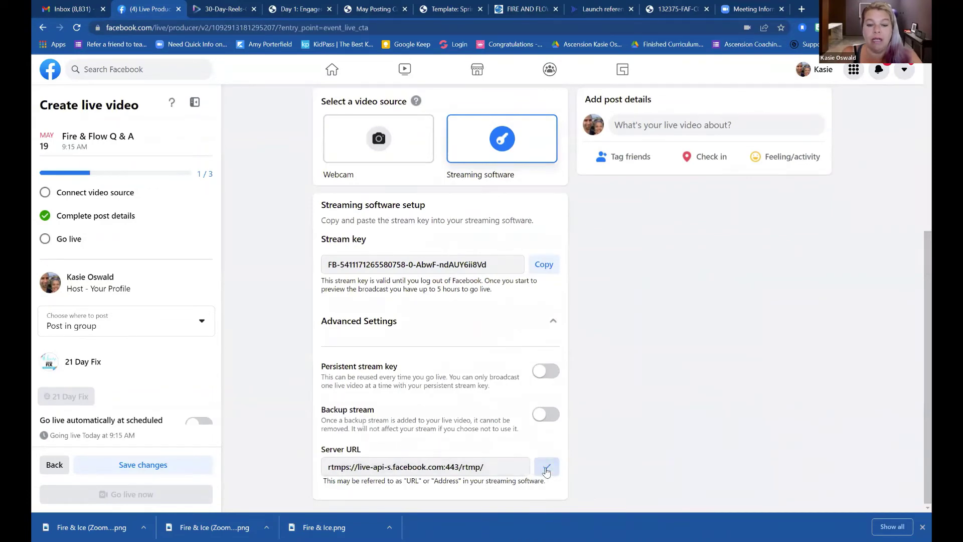
Paste rtmps://live-api-s.facebook.com:443/rtmp/ into Zoom's Stream URL field and return to Facebook.
{"action": "left_click", "coordinate": [755, 10]}
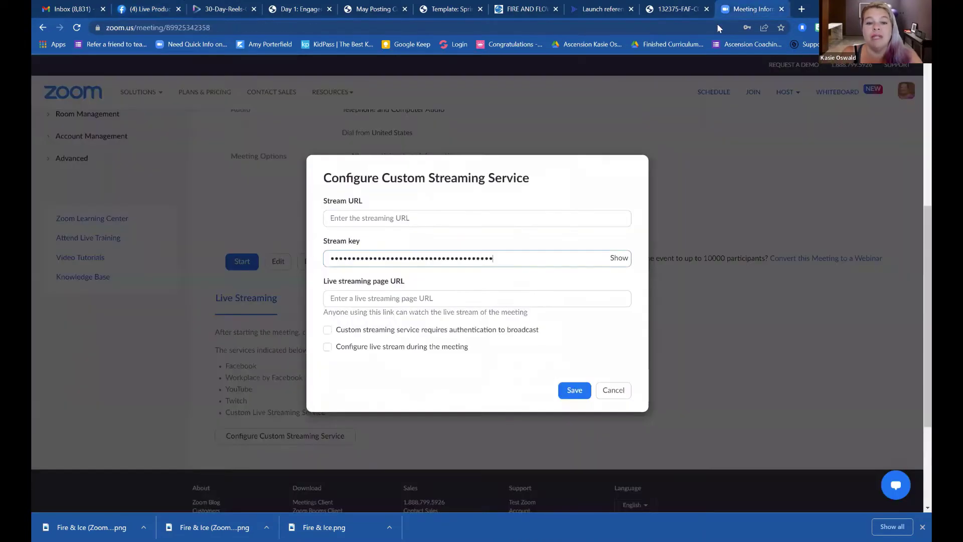
{"action": "left_click", "coordinate": [334, 218]}
{"action": "right_click", "coordinate": [333, 219]}
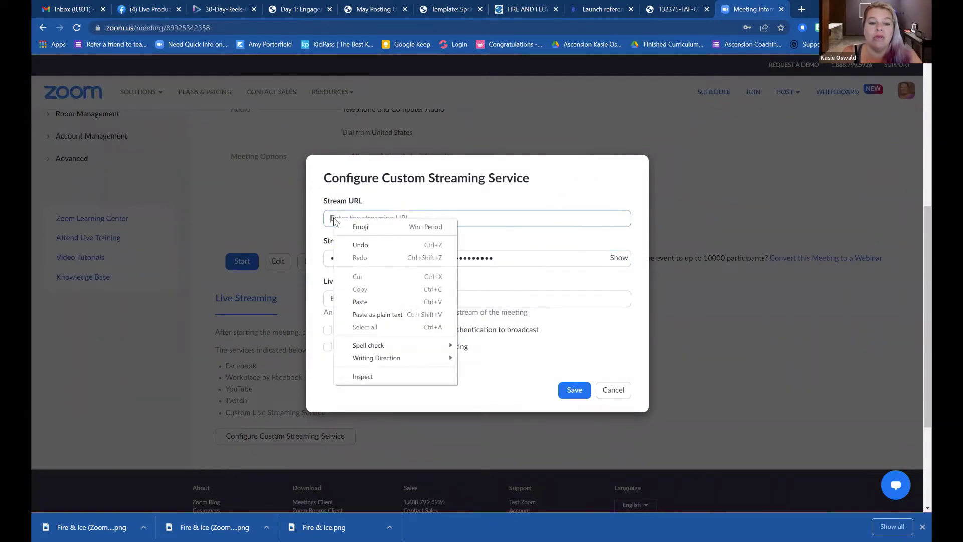
{"action": "left_click", "coordinate": [360, 302]}
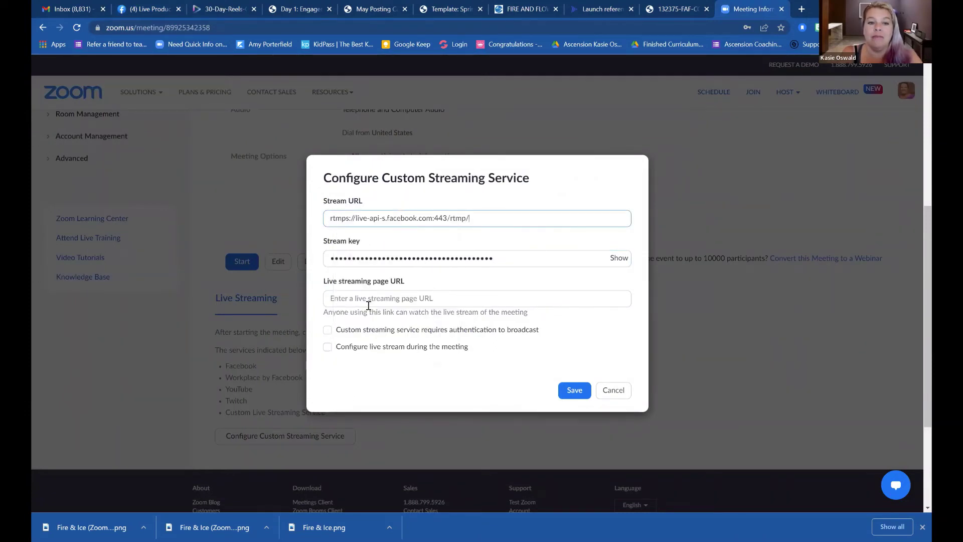
{"action": "left_click", "coordinate": [144, 10]}
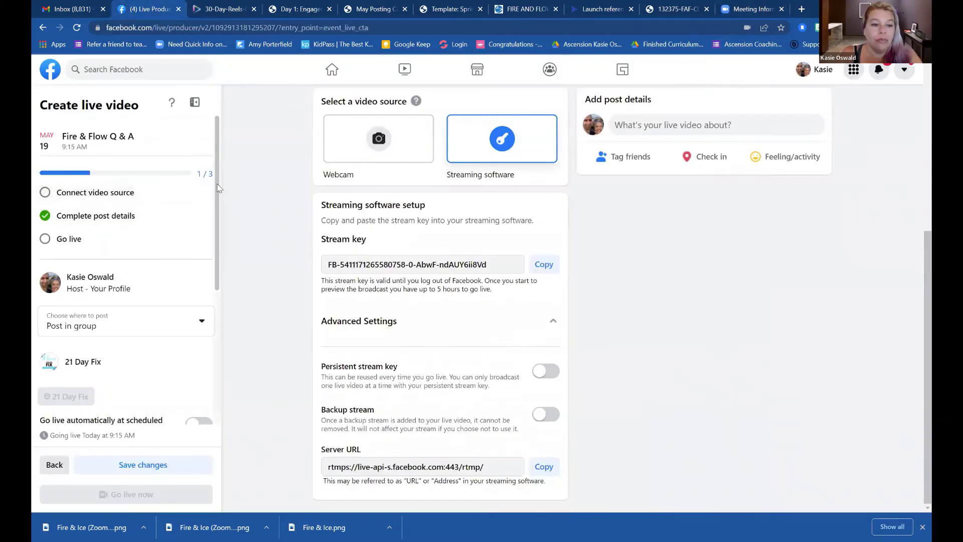
Bring the Event URL into view in Live Producer, then return to Zoom's streaming settings.
{"action": "left_click_drag", "start_coordinate": [217, 189], "coordinate": [227, 349]}
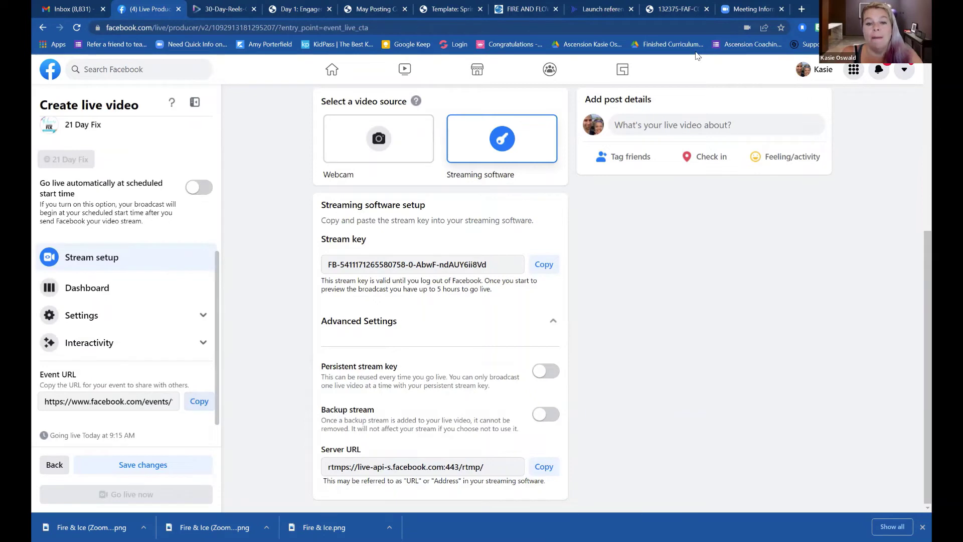
{"action": "key", "text": "ctrl+9"}
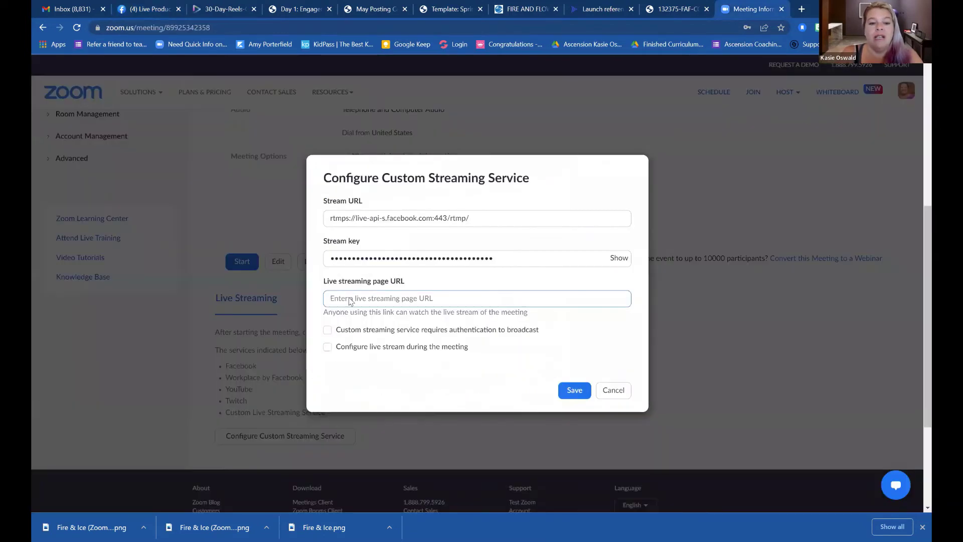
Save Zoom's custom streaming with the Facebook event URL as page URL, then launch Live Producer.
{"action": "right_click", "coordinate": [350, 301]}
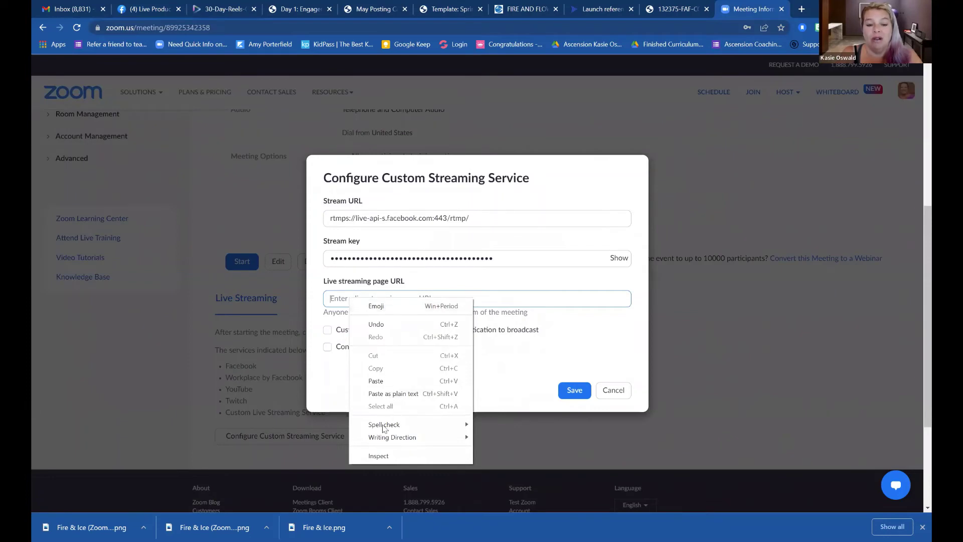
{"action": "left_click", "coordinate": [376, 381]}
{"action": "left_click", "coordinate": [571, 388]}
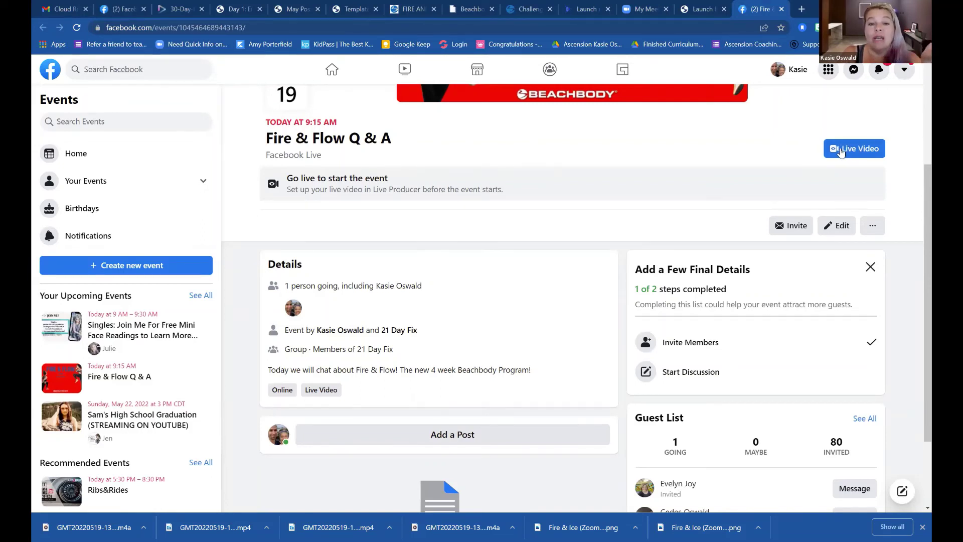
{"action": "left_click", "coordinate": [842, 151]}
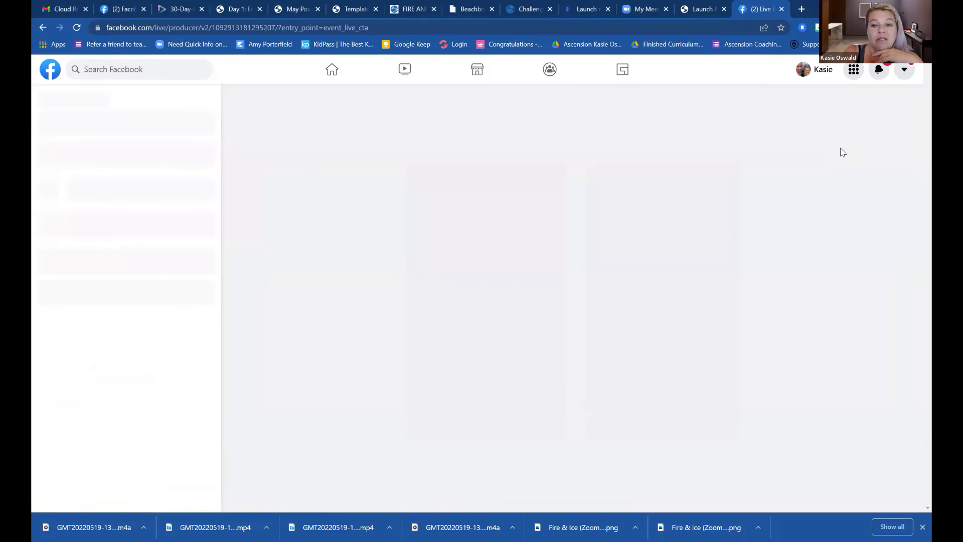